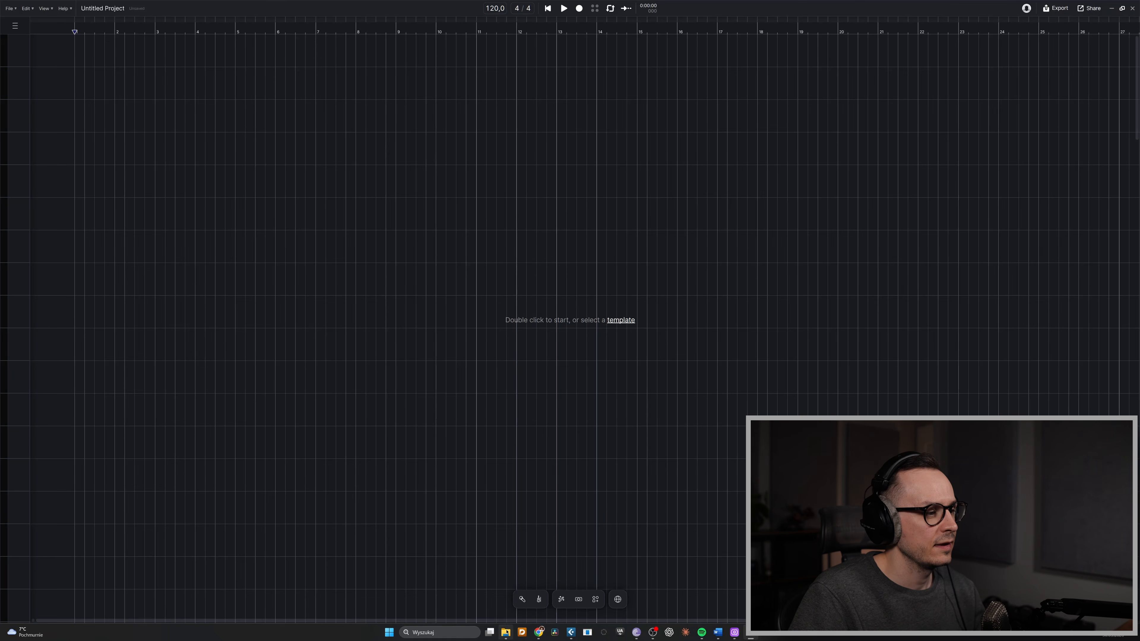
Import Audio_no perc.wav onto a new track and trim its silent start so the music begins at bar 1.
{"action": "left_click", "coordinate": [506, 632]}
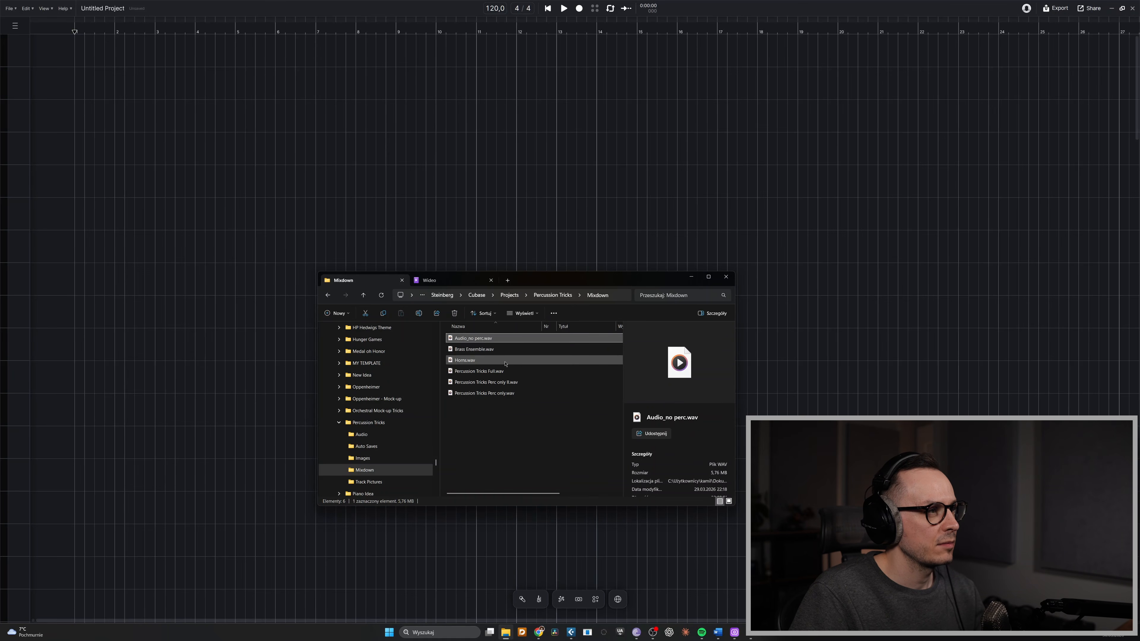
{"action": "left_click_drag", "start_coordinate": [494, 338], "coordinate": [116, 67]}
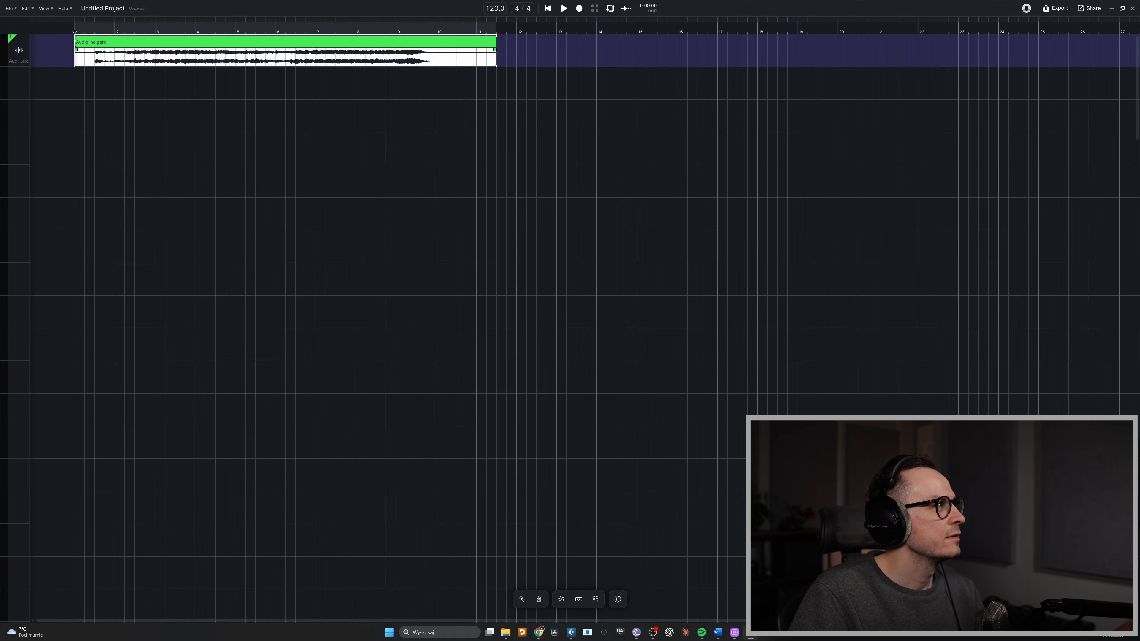
{"action": "left_click_drag", "start_coordinate": [75, 44], "coordinate": [131, 40]}
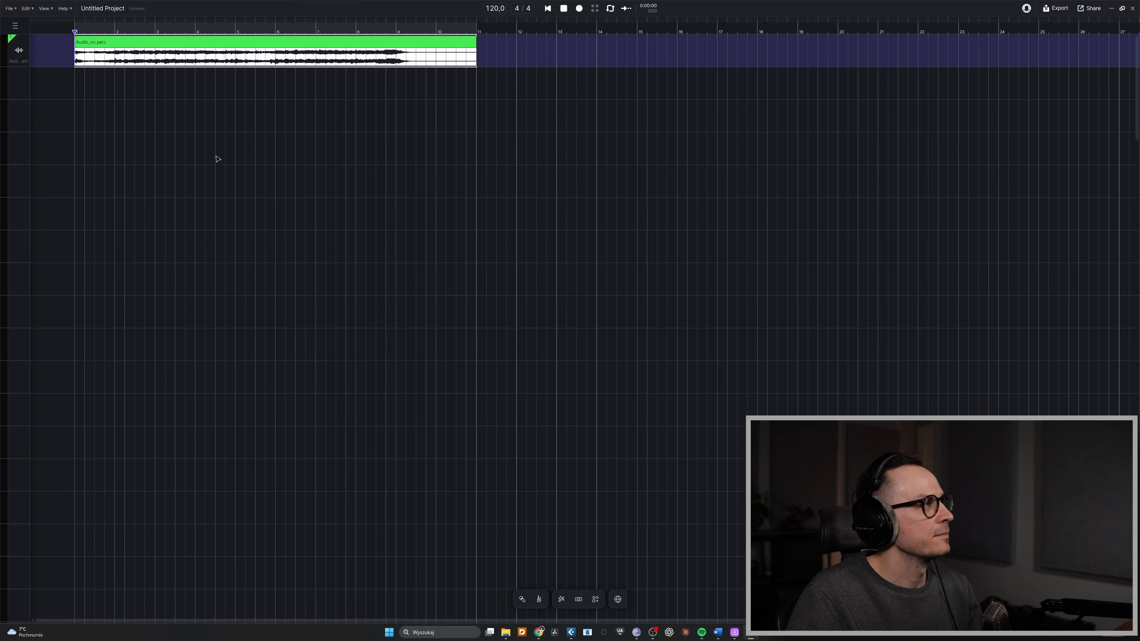
Play back the imported Audio_no perc clip and open the Add a Layer AI tool for it.
{"action": "key", "text": "space"}
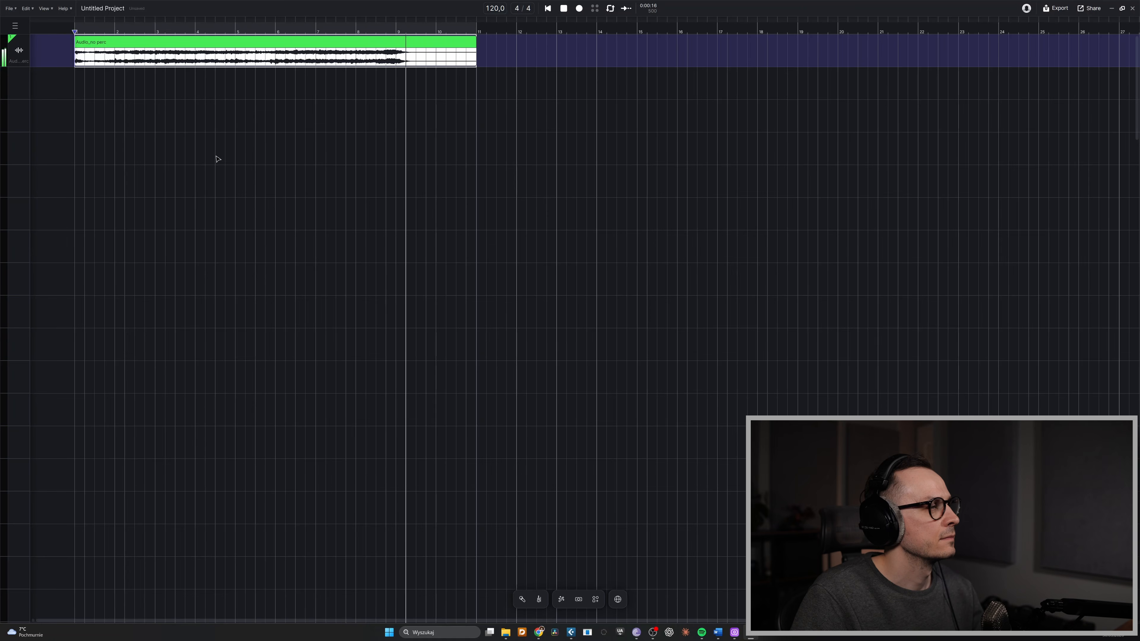
{"action": "key", "text": "space"}
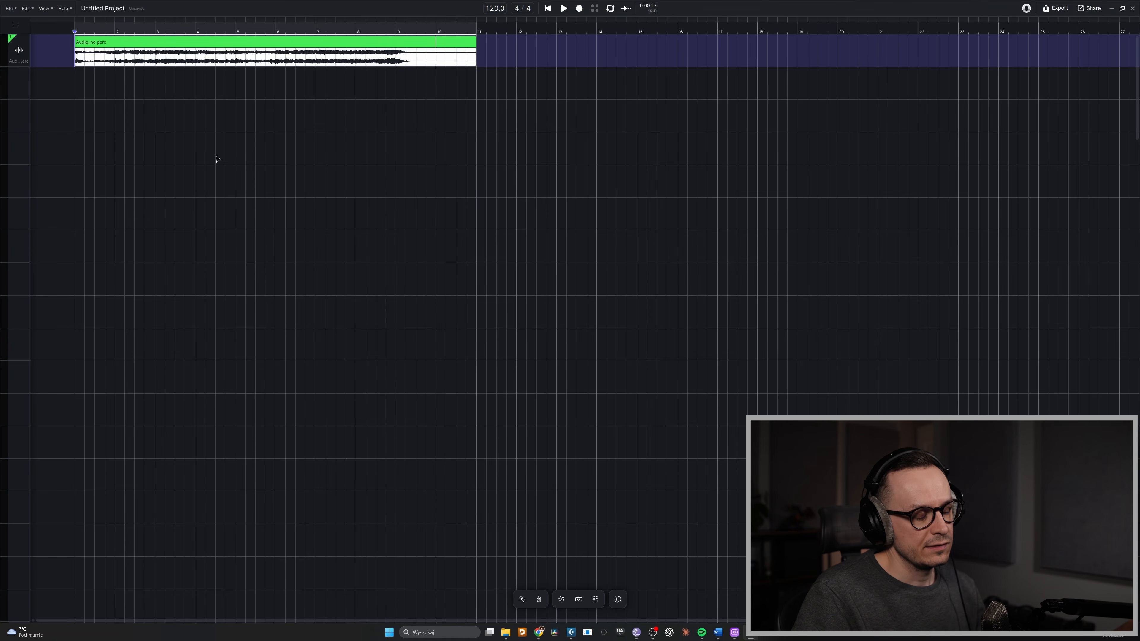
{"action": "right_click", "coordinate": [206, 37]}
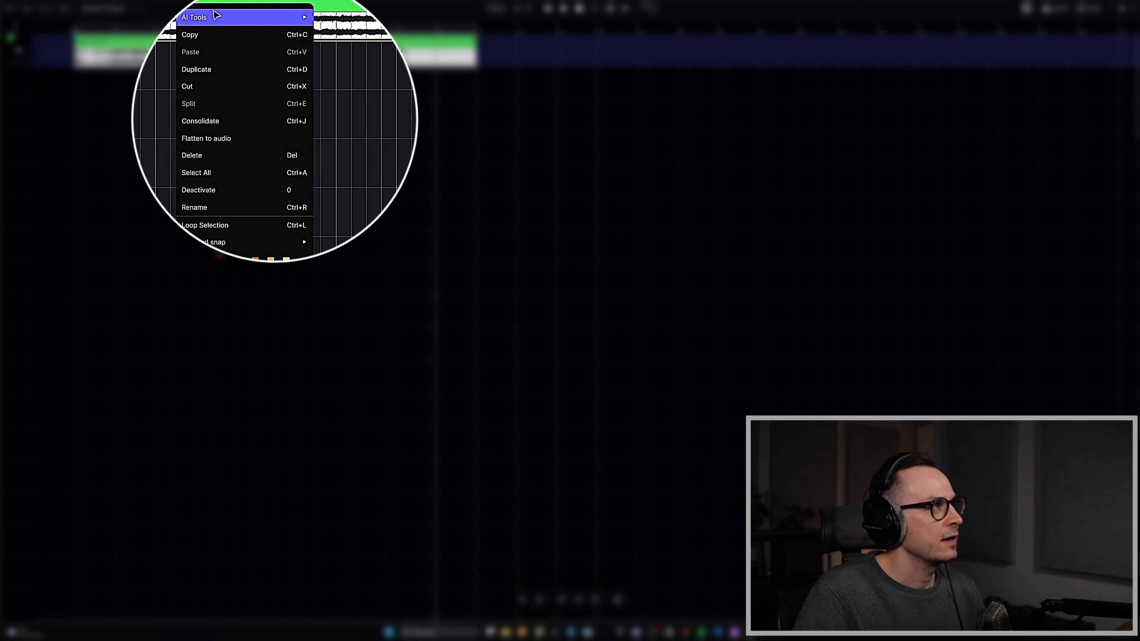
{"action": "mouse_move", "coordinate": [225, 16]}
{"action": "left_click", "coordinate": [352, 38]}
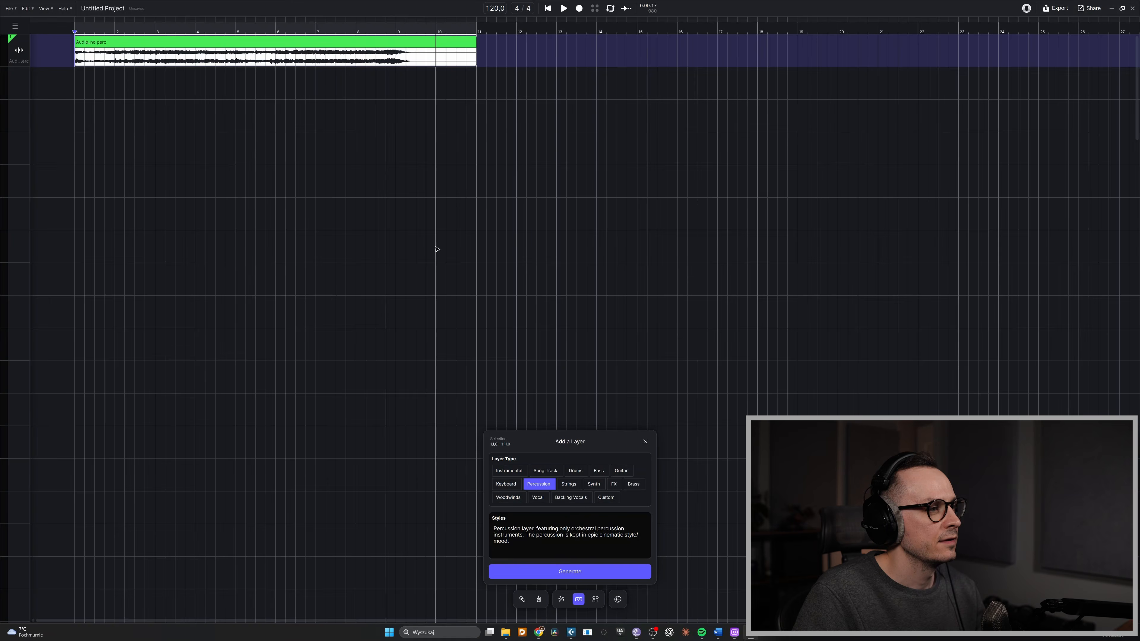
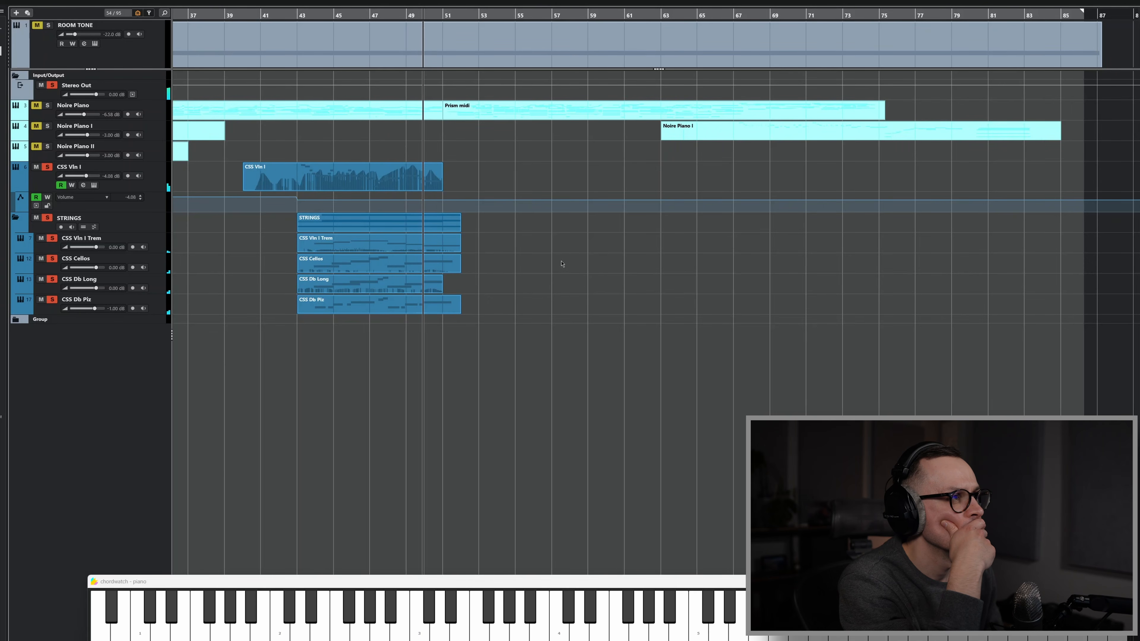
In the Cubase project, play back the middle section's strings, woodwinds and harp as the layers build up.
{"action": "key", "text": "space"}
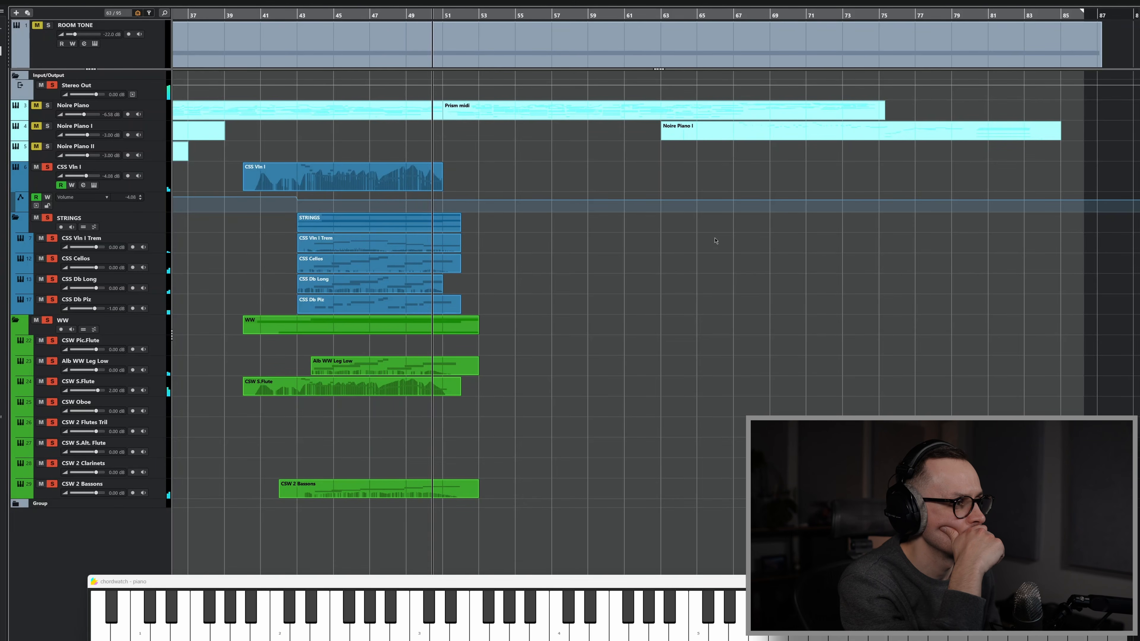
{"action": "key", "text": "space"}
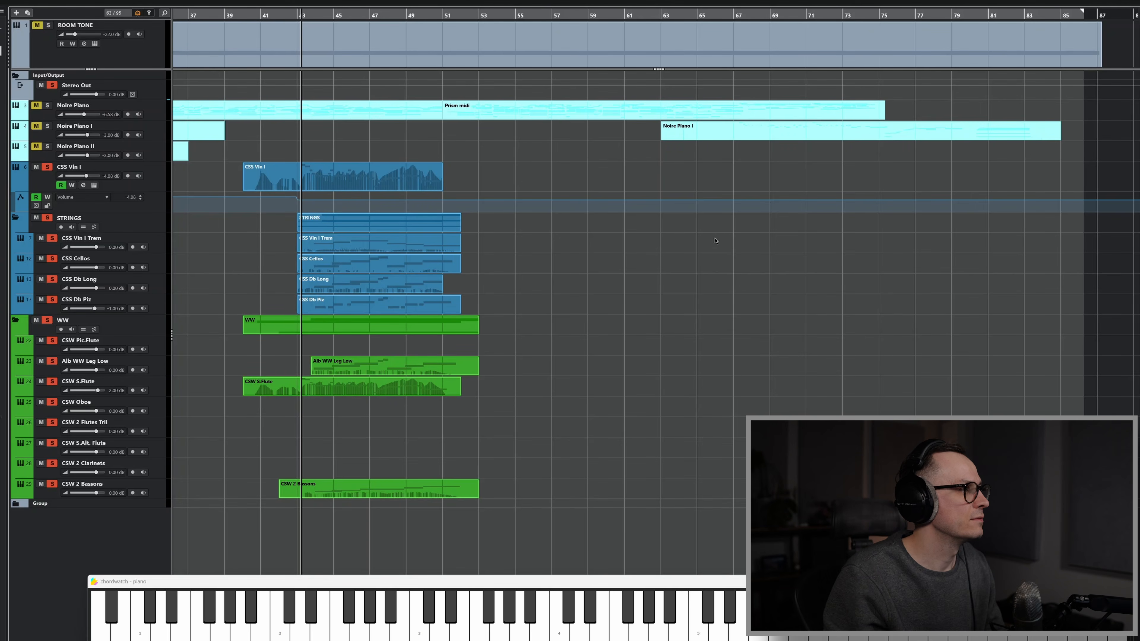
{"action": "key", "text": "space"}
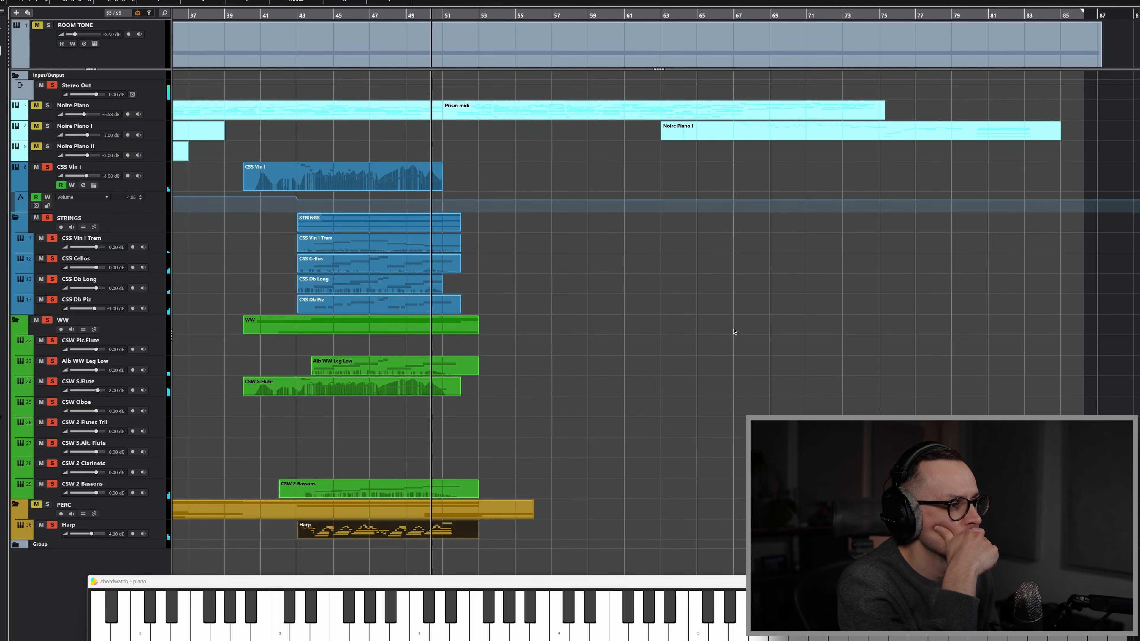
{"action": "key", "text": "space"}
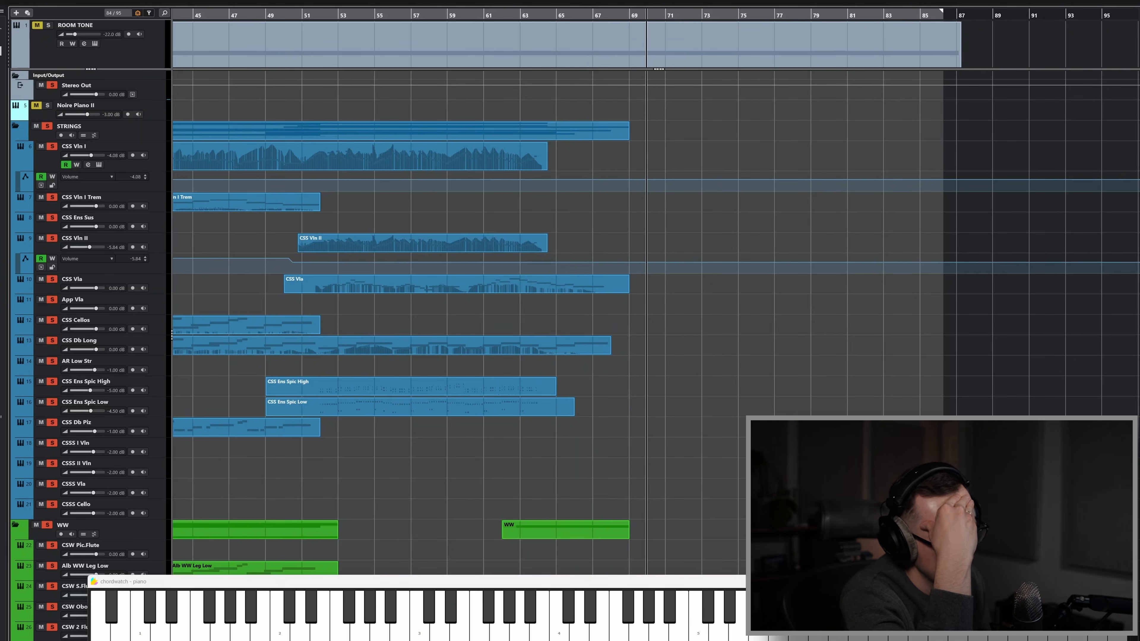
{"action": "key", "text": "space"}
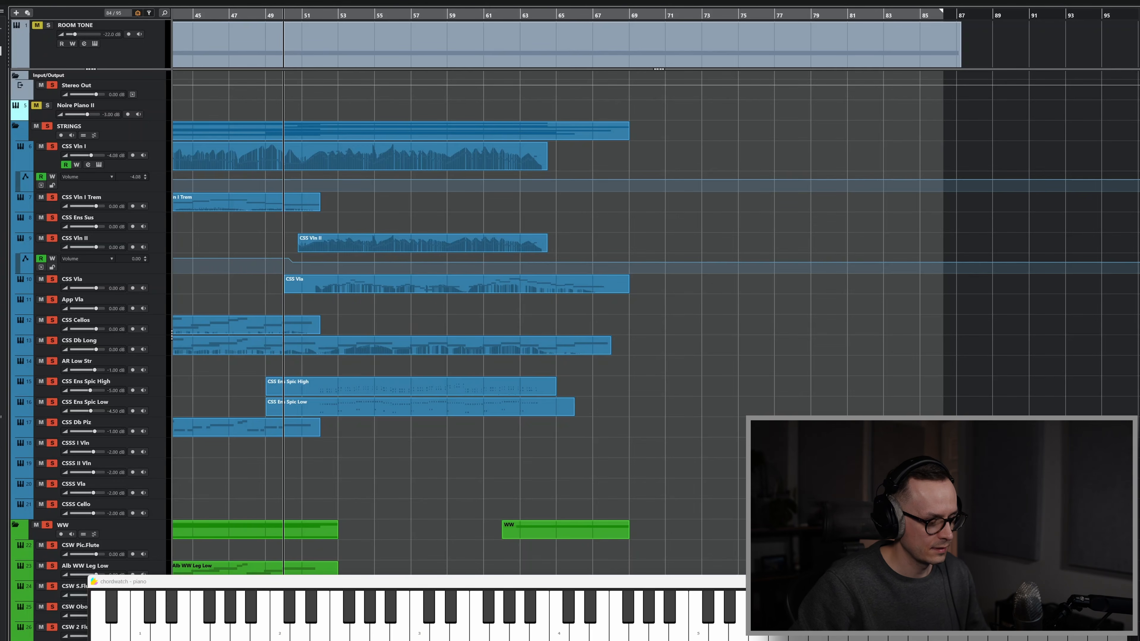
Play back the closing section from about bar 63 and look over its string, woodwind and percussion tracks.
{"action": "left_click", "coordinate": [605, 14]}
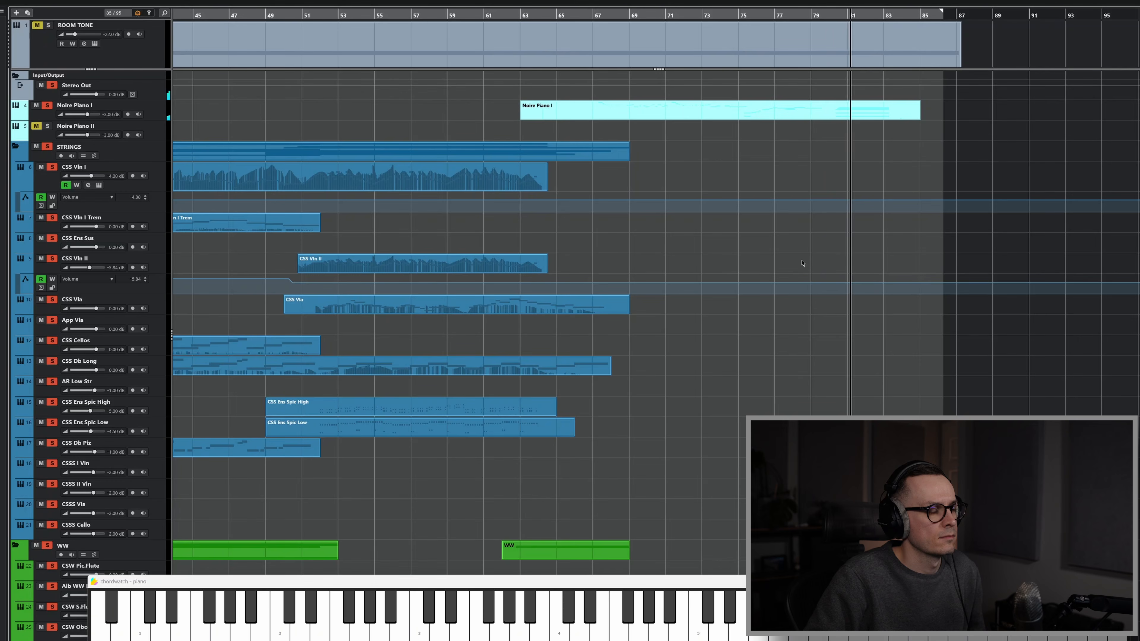
{"action": "key", "text": "space"}
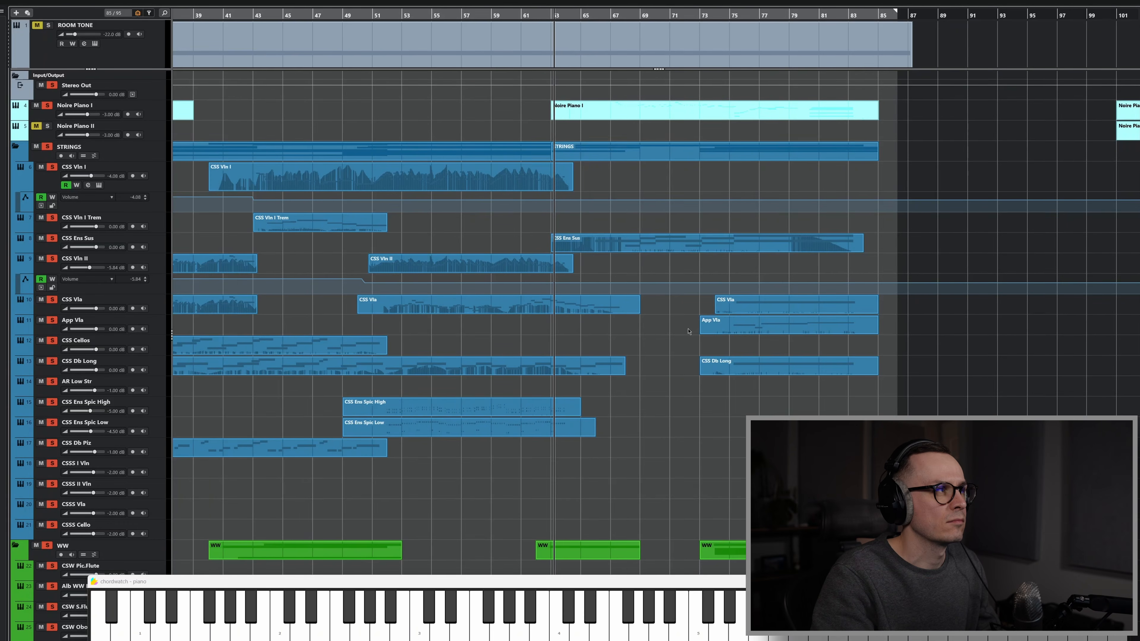
{"action": "key", "text": "space"}
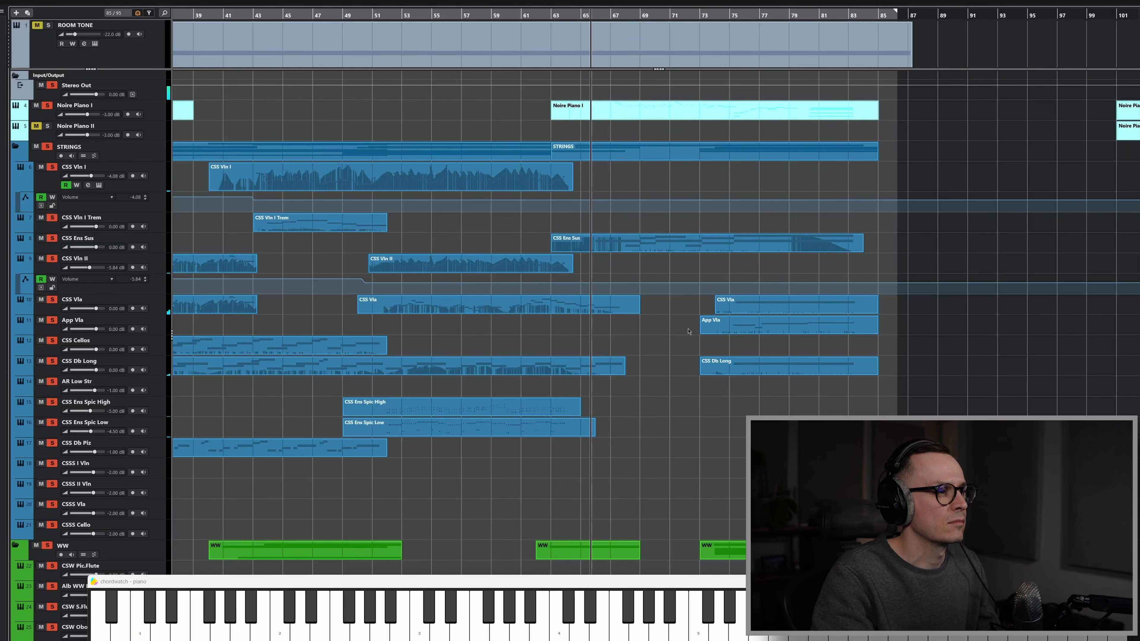
{"action": "scroll", "coordinate": [689, 332], "scroll_direction": "down", "scroll_amount": 5}
{"action": "scroll", "coordinate": [688, 331], "scroll_direction": "down", "scroll_amount": 5}
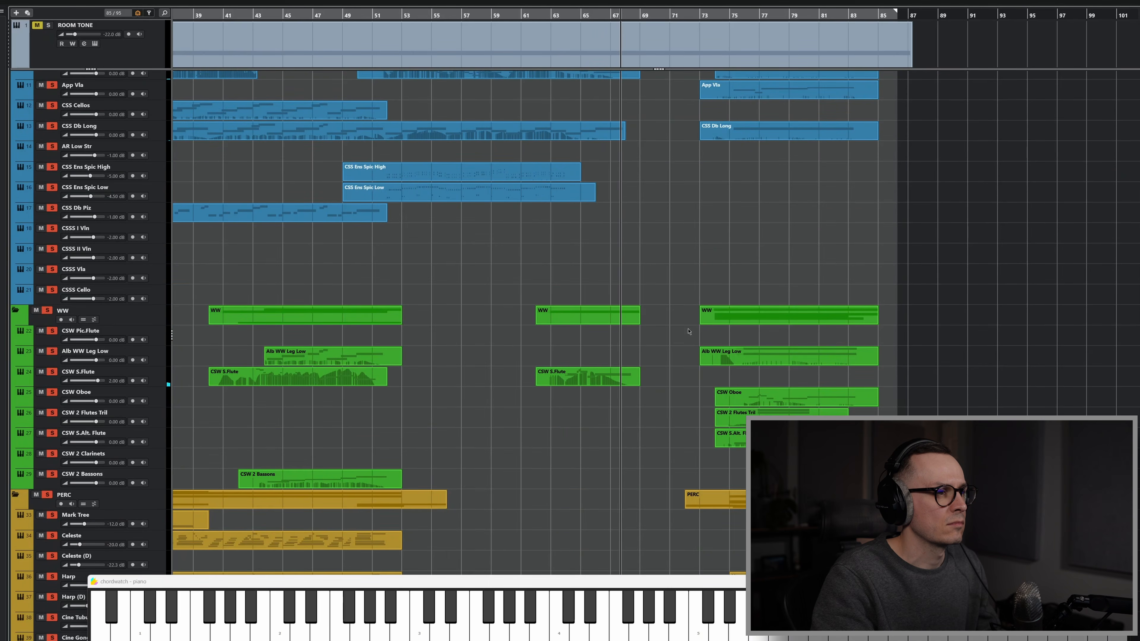
{"action": "scroll", "coordinate": [689, 332], "scroll_direction": "up", "scroll_amount": 5}
{"action": "scroll", "coordinate": [689, 331], "scroll_direction": "up", "scroll_amount": 5}
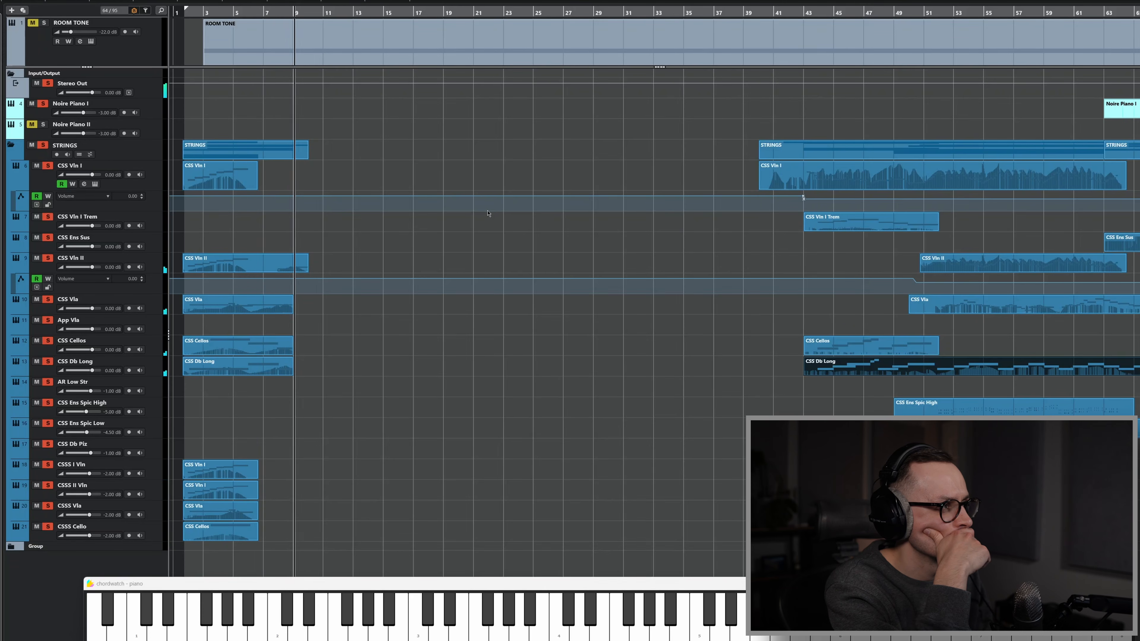
Play back the opening string parts and the fuller arrangement of the first half.
{"action": "key", "text": "space"}
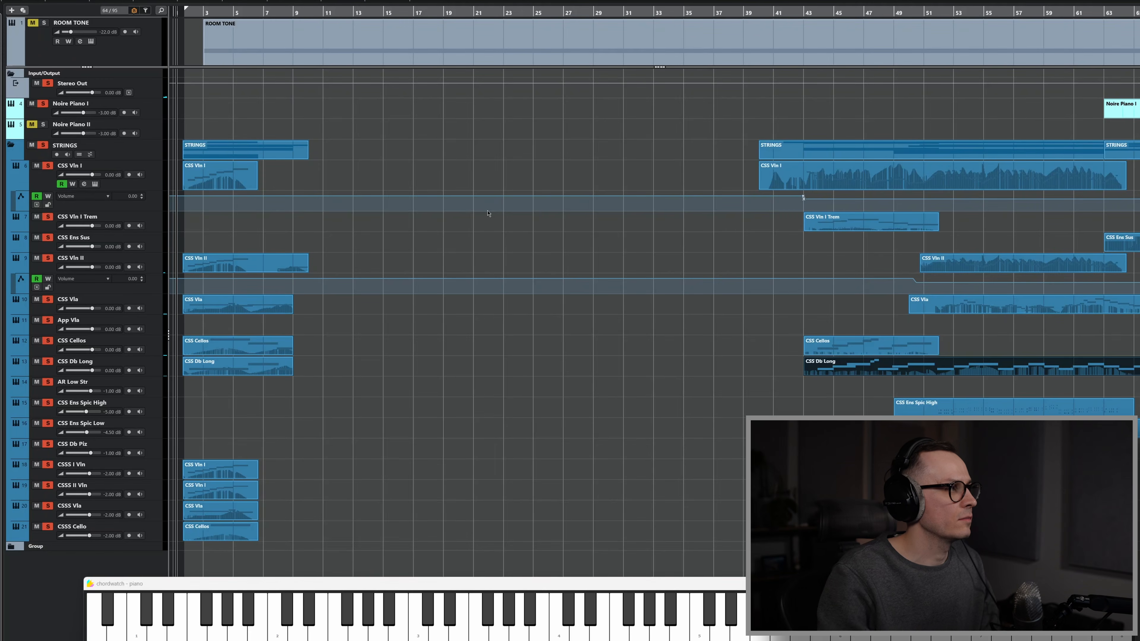
{"action": "key", "text": "space"}
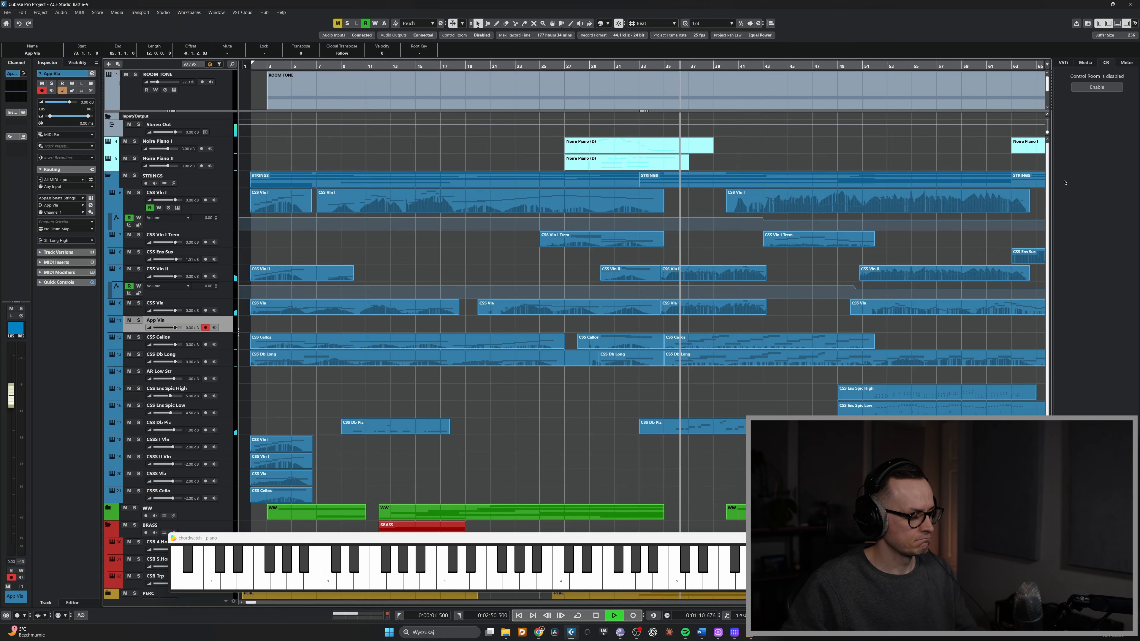
{"action": "key", "text": "space"}
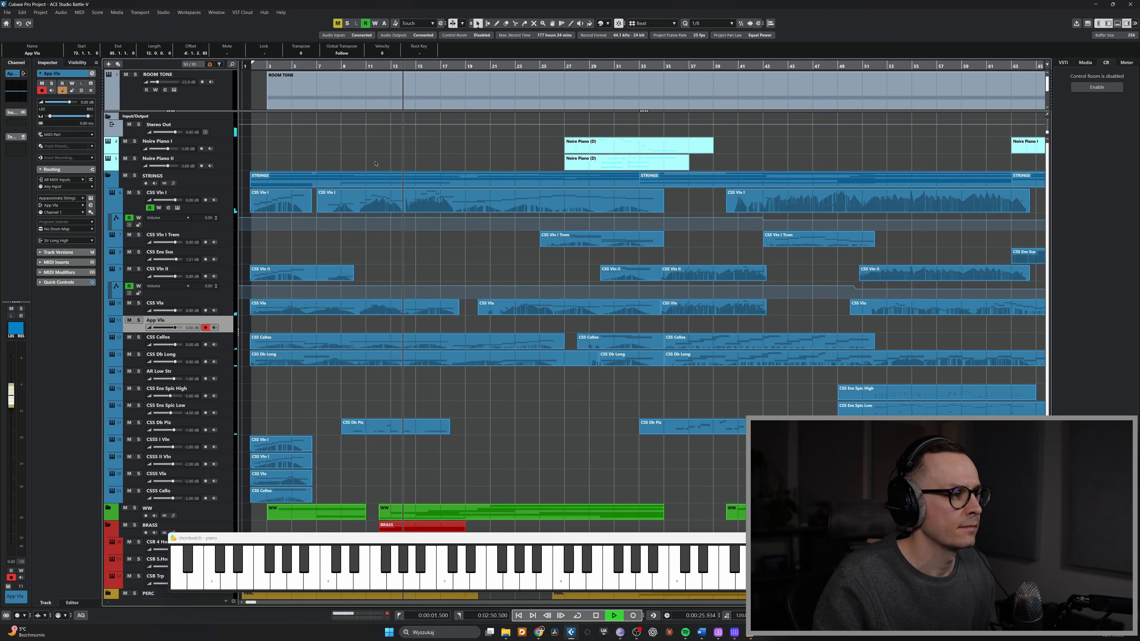
{"action": "key", "text": "space"}
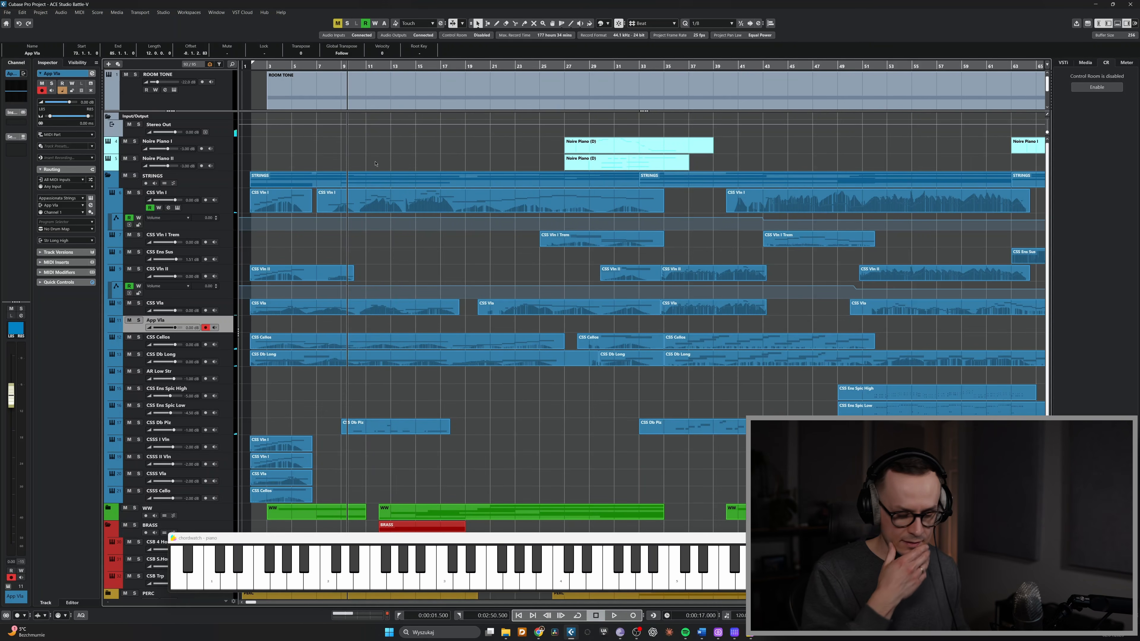
Record a viola part on the App Vla track starting at bar 7.
{"action": "key", "text": "Down"}
{"action": "key", "text": "Down"}
{"action": "key", "text": "Down"}
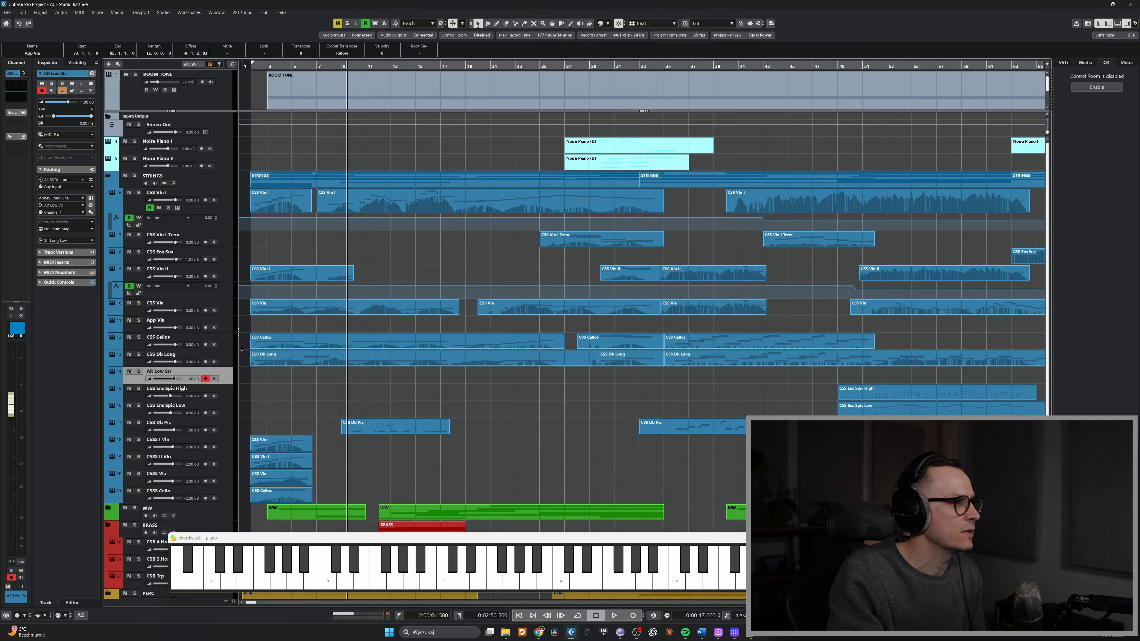
{"action": "left_click", "coordinate": [230, 325]}
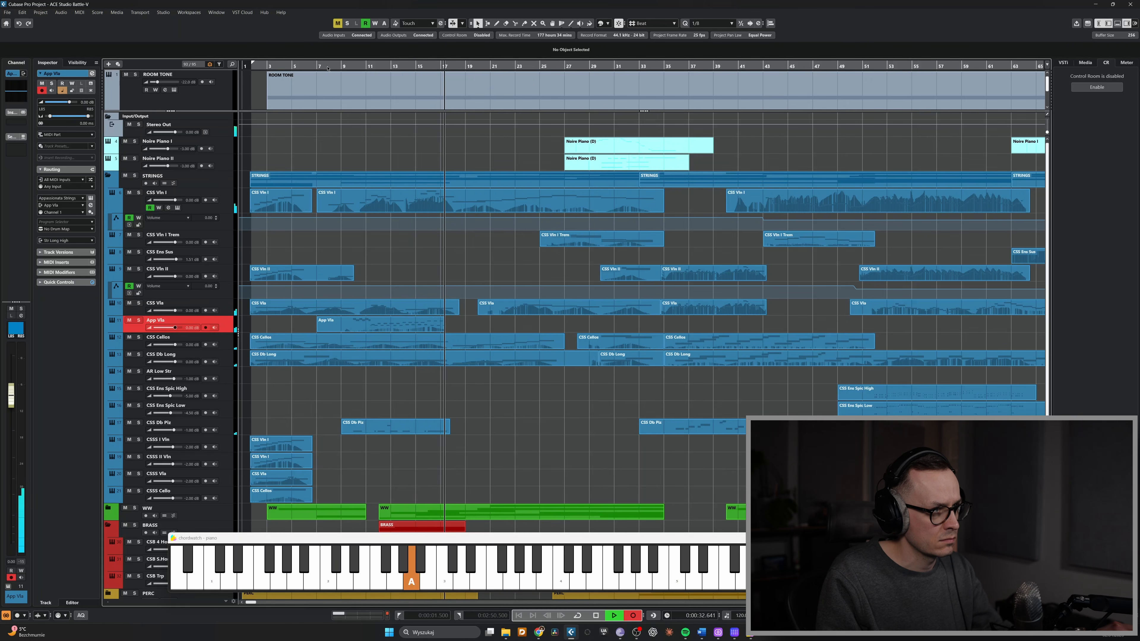
{"action": "key", "text": "space"}
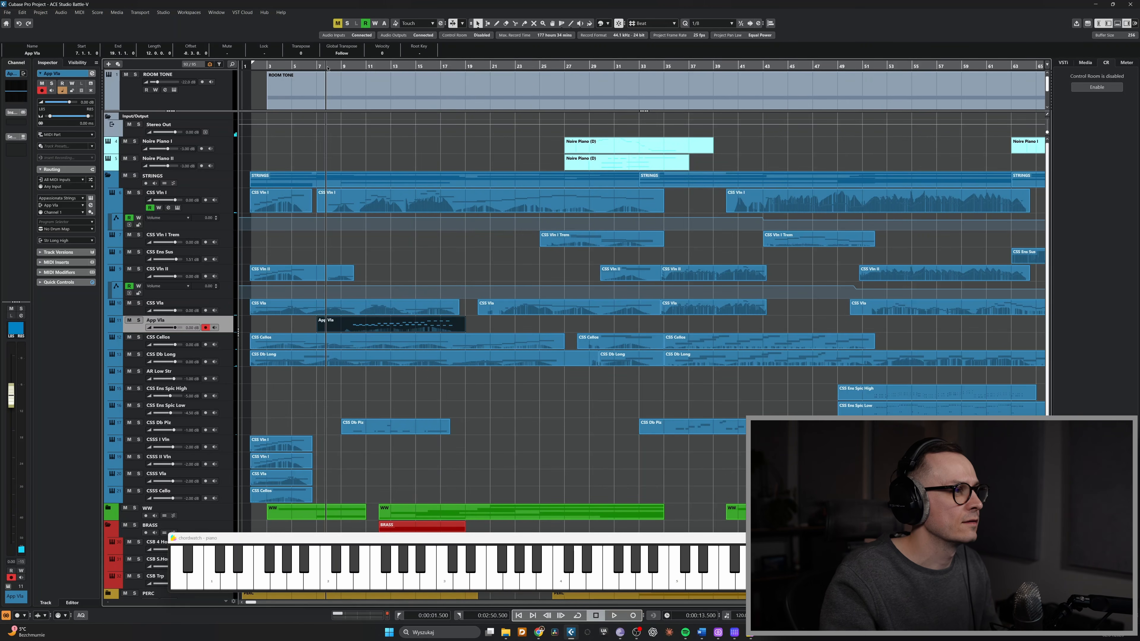
Examine the recorded App Vla clip's notes and modulation curve in the Key Editor and play the part back.
{"action": "double_click", "coordinate": [408, 327]}
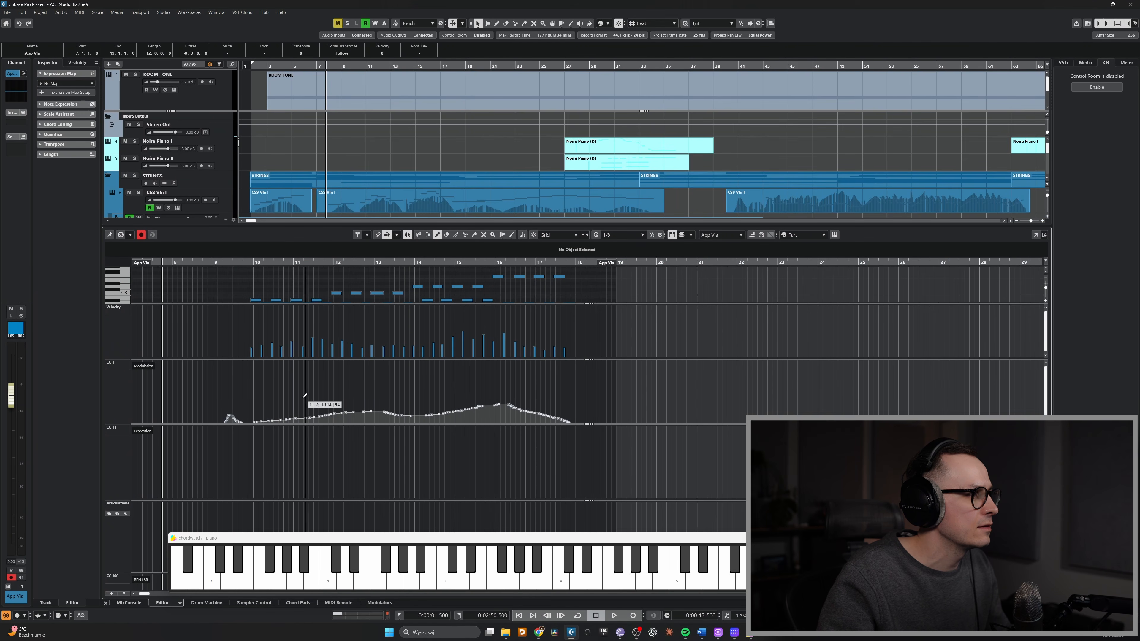
{"action": "key", "text": "ctrl+e"}
{"action": "key", "text": "space"}
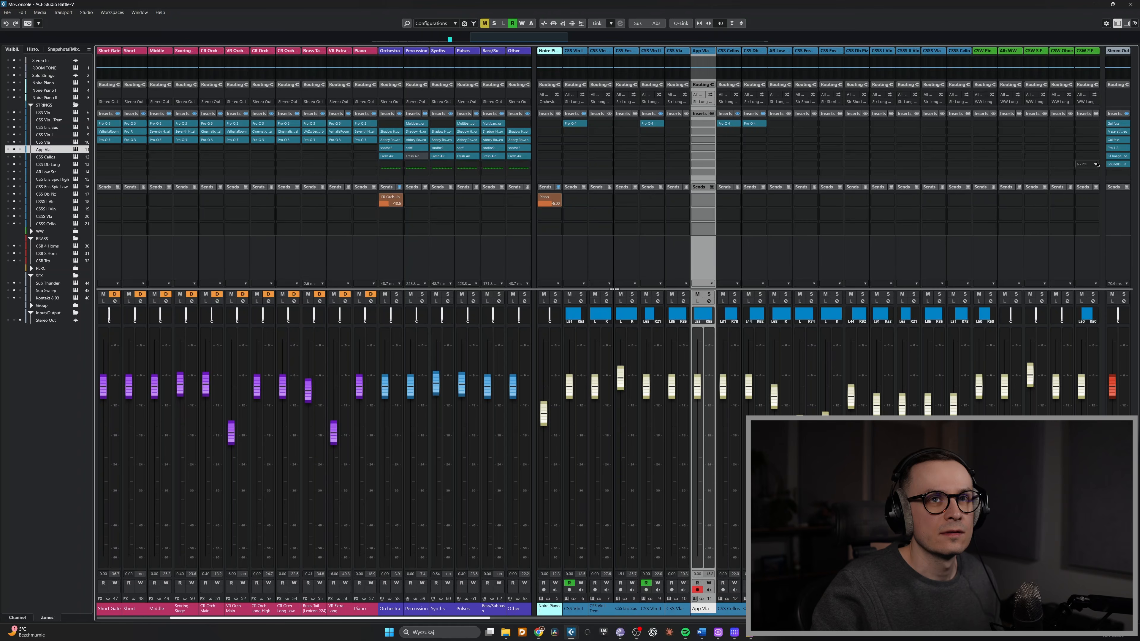
Open the Maserati GRP Stereo insert on the Stereo Out channel and inspect its controls over the project window.
{"action": "left_click", "coordinate": [1115, 132]}
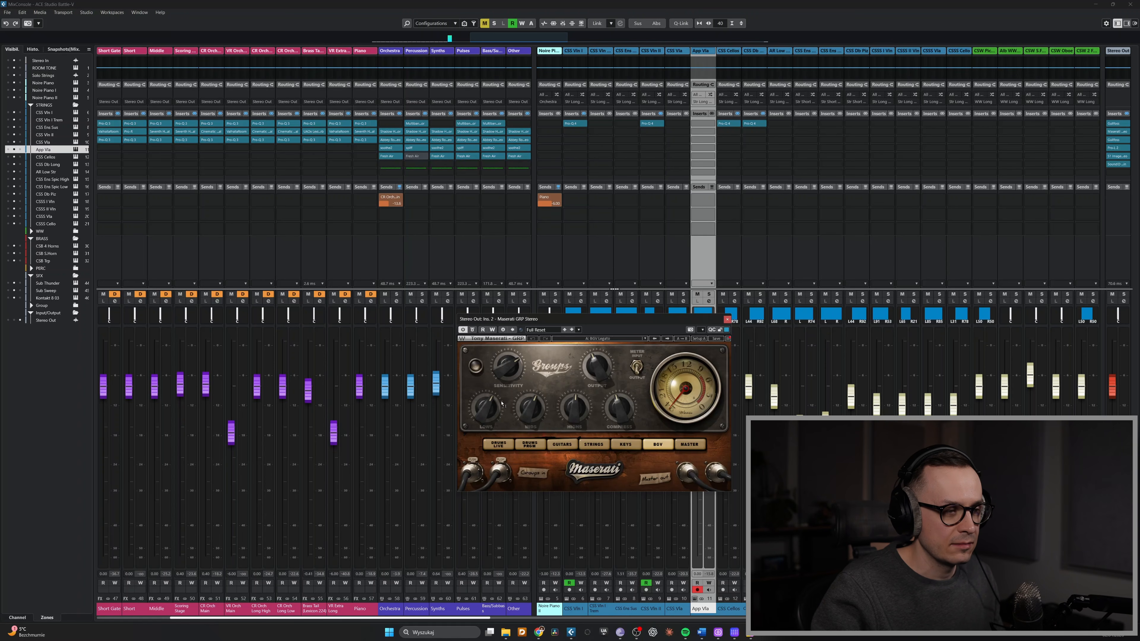
{"action": "mouse_move", "coordinate": [501, 404]}
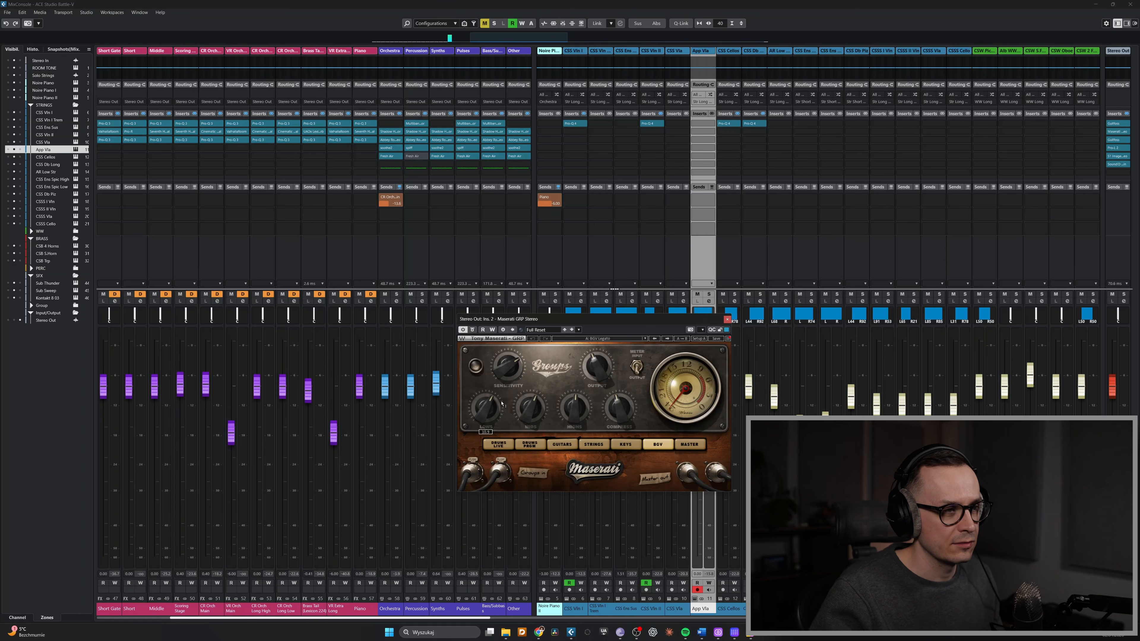
{"action": "key", "text": "F3"}
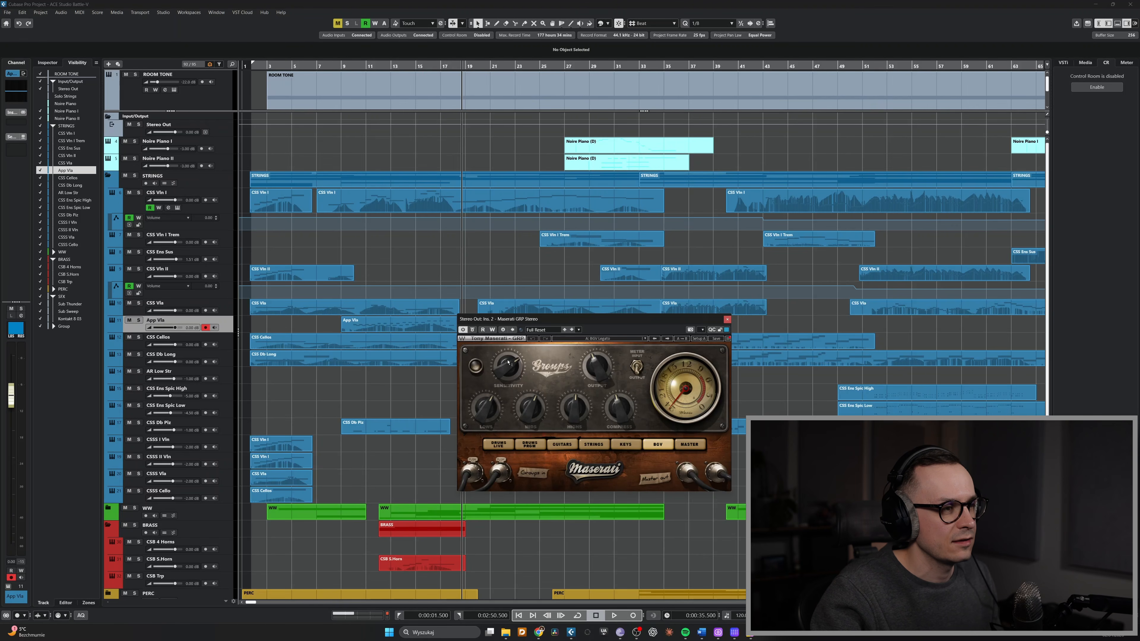
{"action": "mouse_move", "coordinate": [596, 368]}
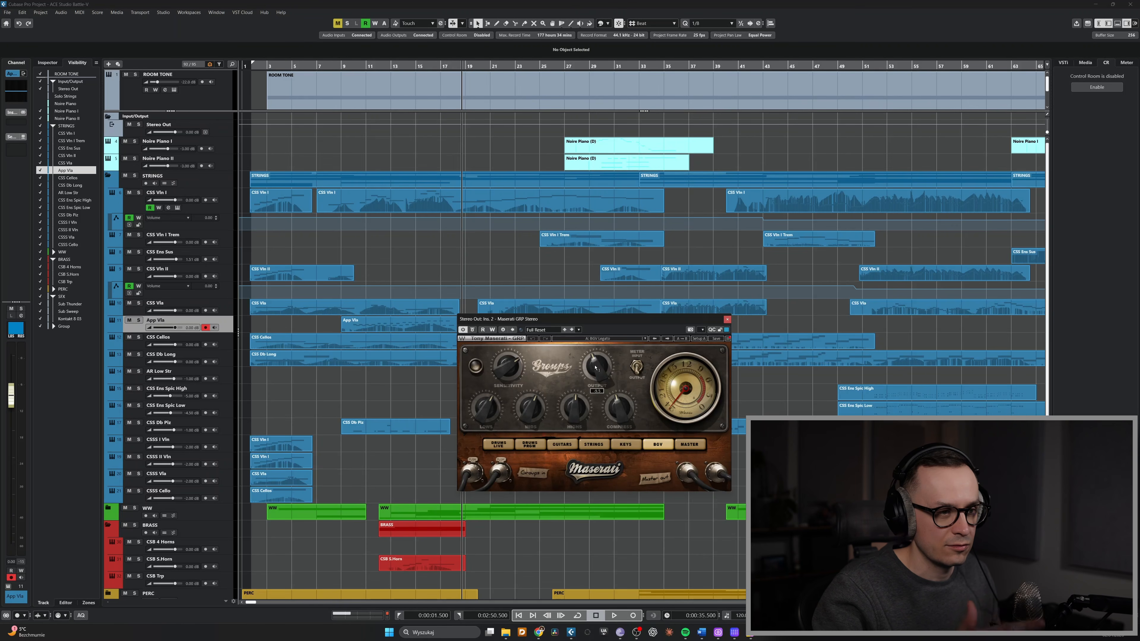
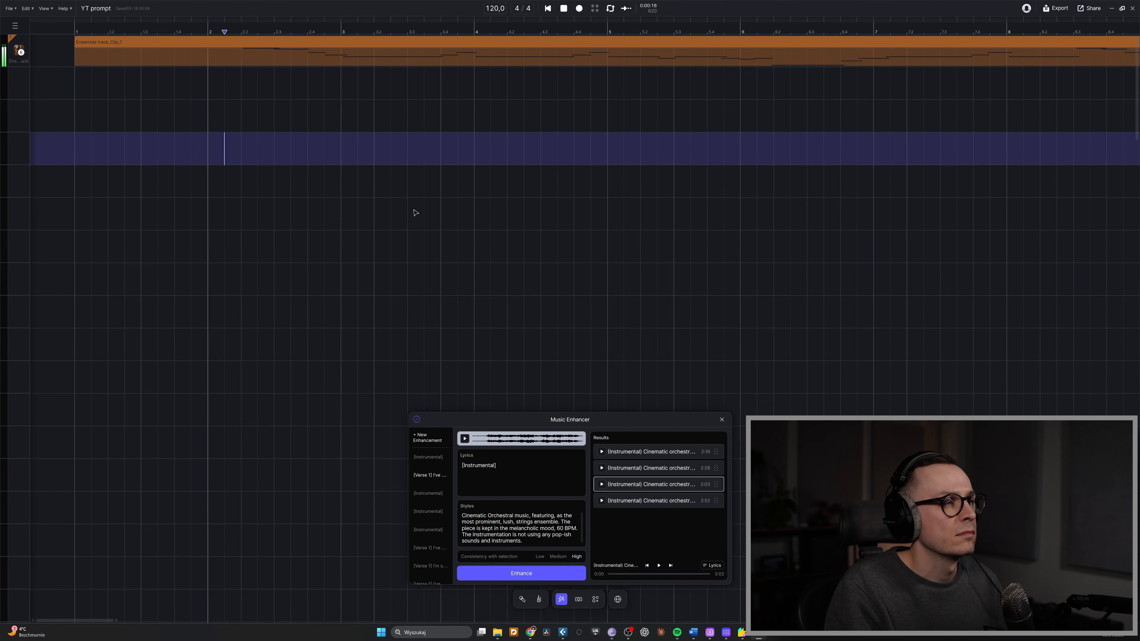
In the ACE Studio YT prompt project, stop the timeline playback and audition the third Music Enhancer result.
{"action": "key", "text": "space"}
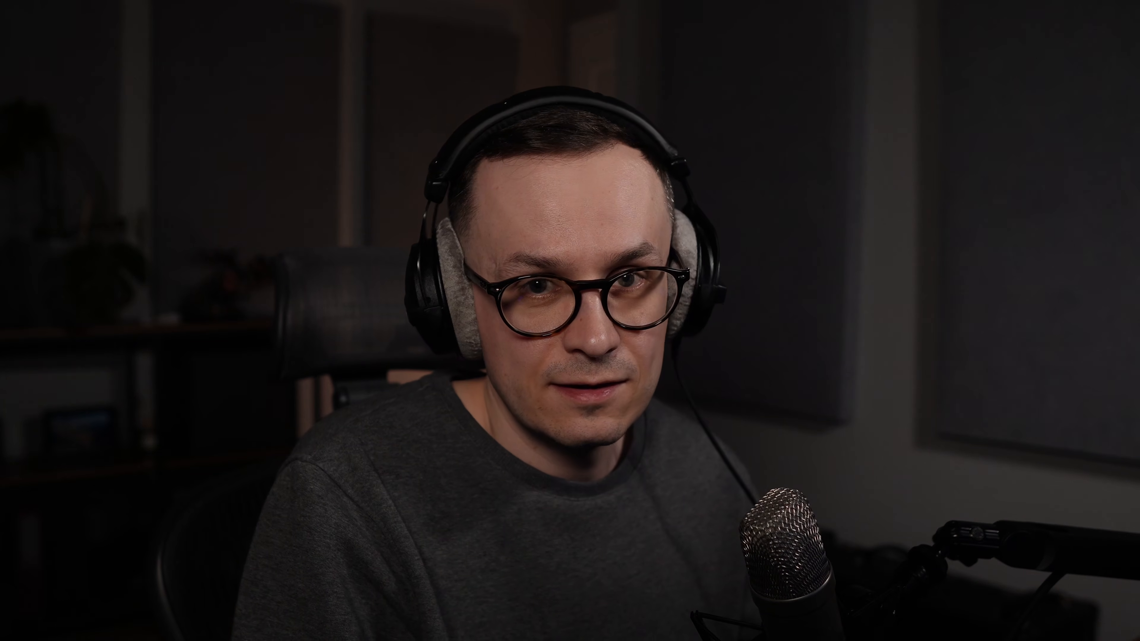
{"action": "left_click", "coordinate": [687, 492]}
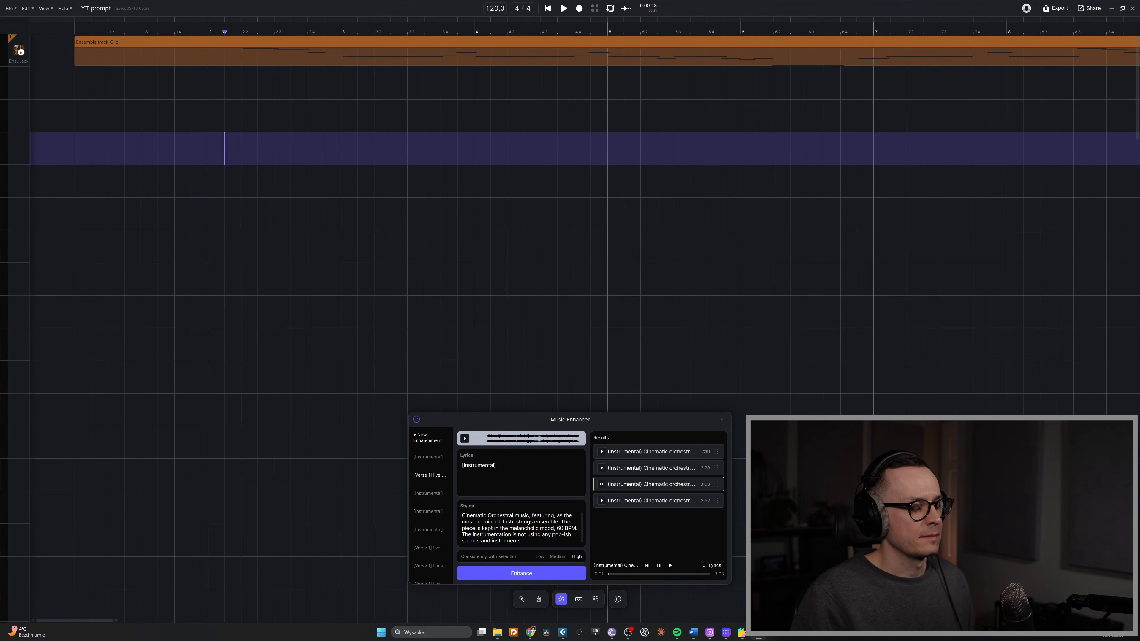